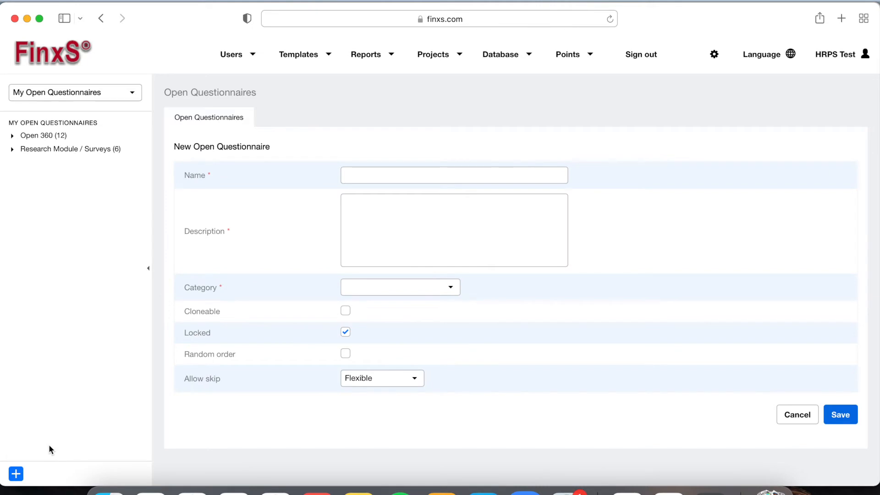
# Enter "Test Research Module for Practice" as both the name and the description of the new open questionnaire
pyautogui.click(383, 177)
pyautogui.write('Test Research Module for')
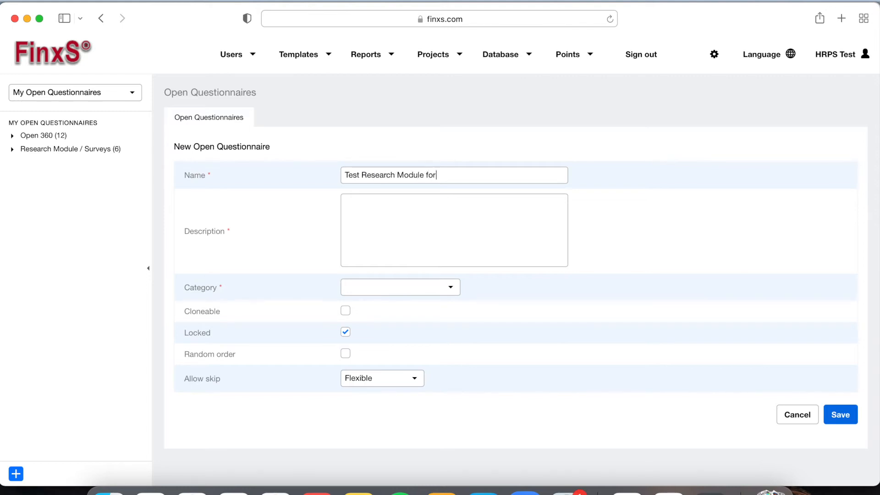
pyautogui.write(' Practice')
pyautogui.press('super+a')
pyautogui.press('super+c')
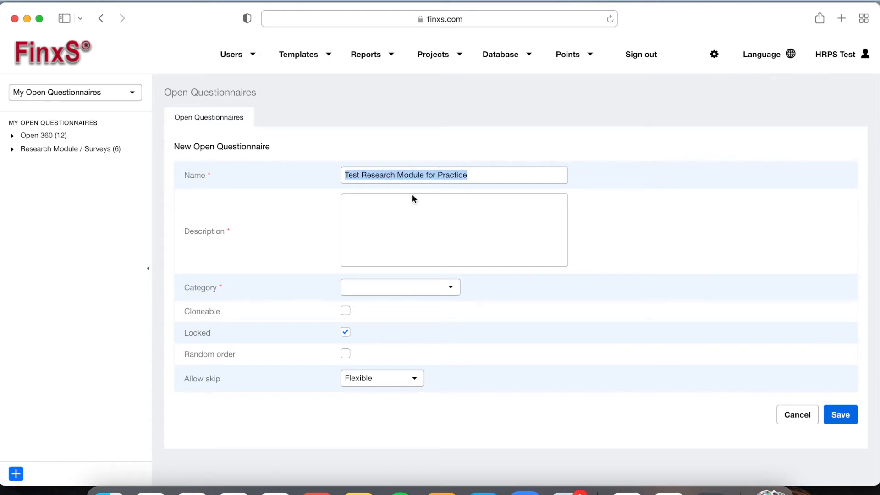
pyautogui.click(433, 214)
pyautogui.press('super+v')
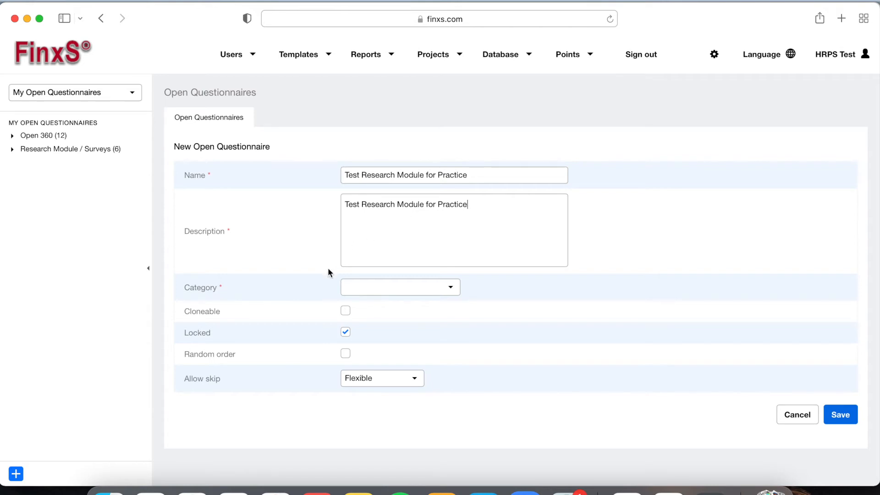
# Set the category to Research Module / Surveys, make the questionnaire cloneable, keep it locked with Flexible skipping, and save it
pyautogui.click(422, 287)
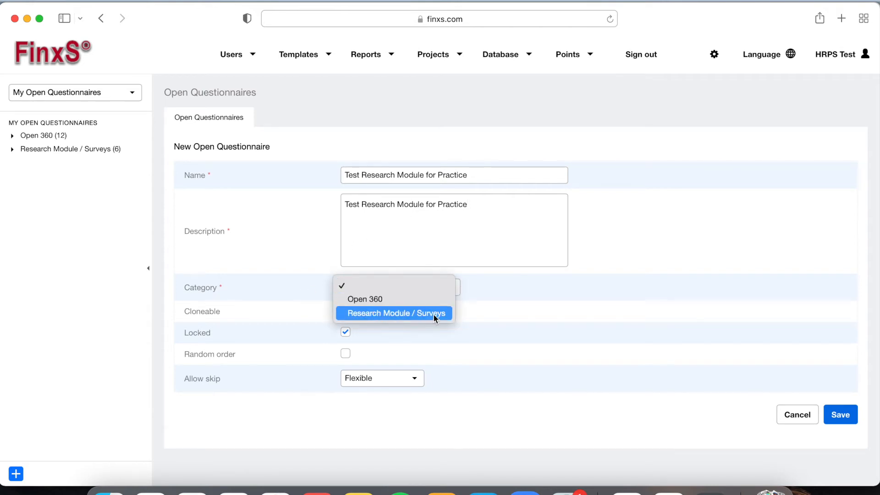
pyautogui.click(352, 314)
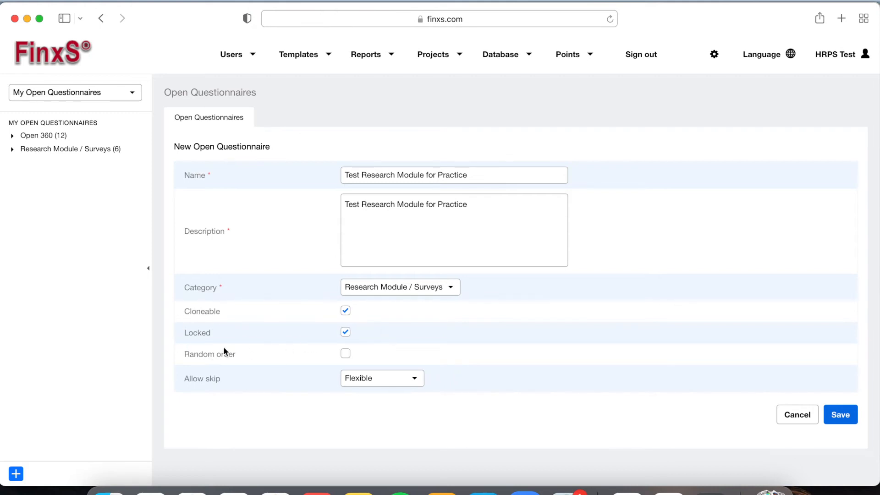
pyautogui.click(346, 333)
pyautogui.click(393, 381)
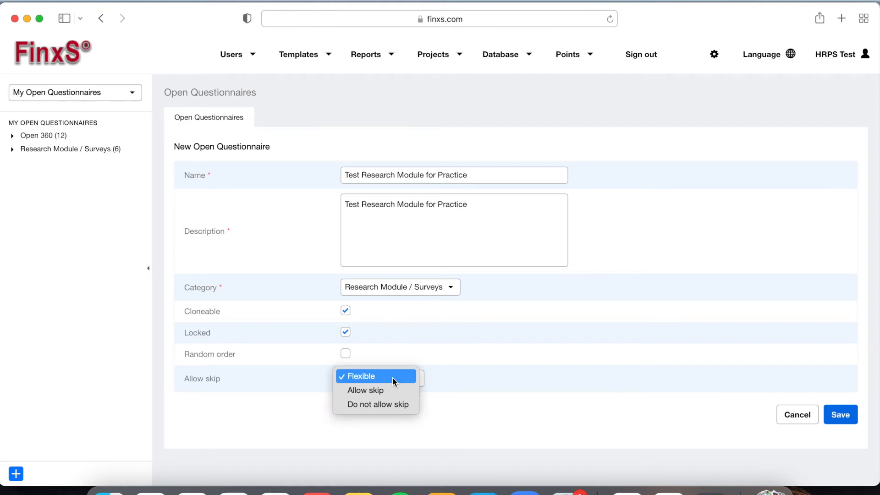
pyautogui.click(731, 335)
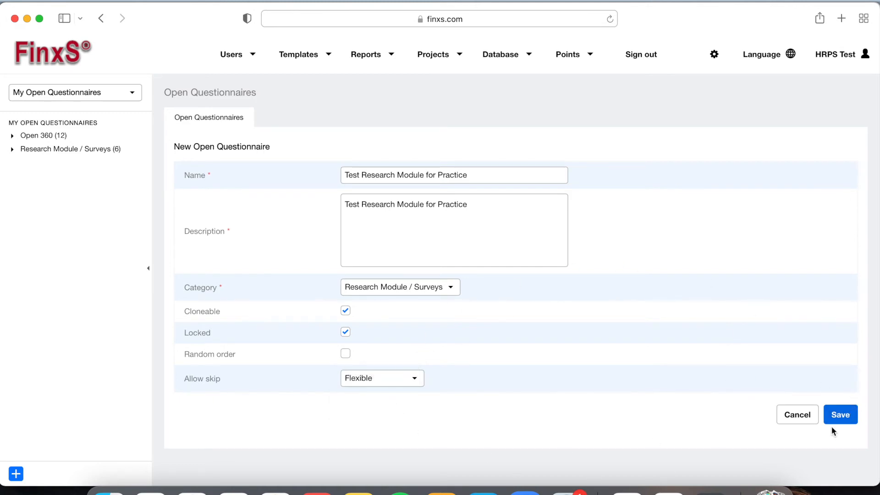
pyautogui.click(841, 415)
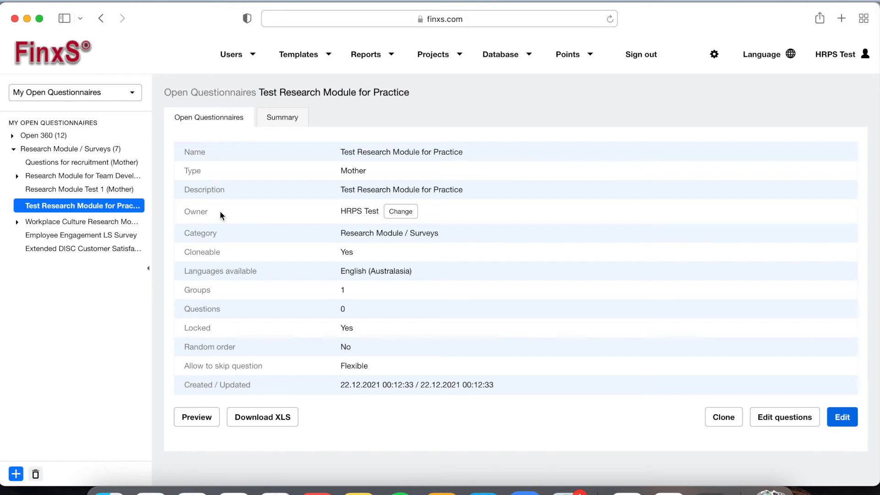
# Add a Likert scale question to the questionnaire's new group with the text "How well do you believe the team performs?"
pyautogui.click(764, 415)
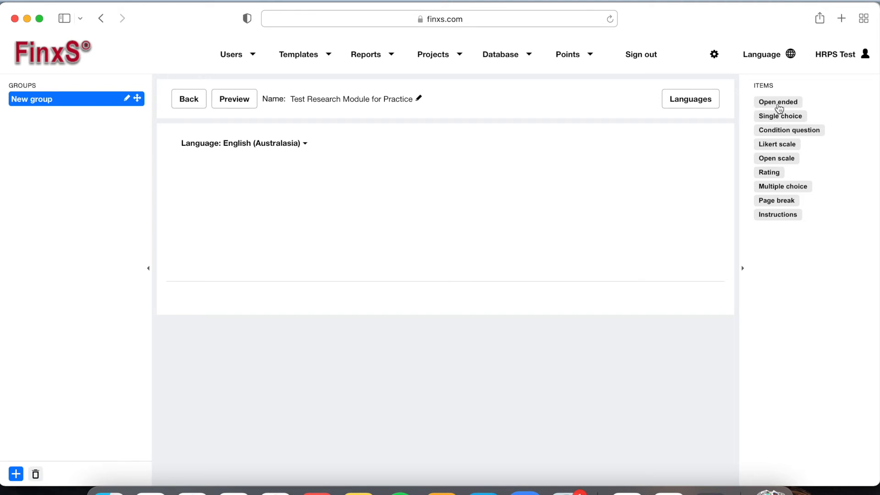
pyautogui.moveTo(784, 144); pyautogui.dragTo(438, 203)
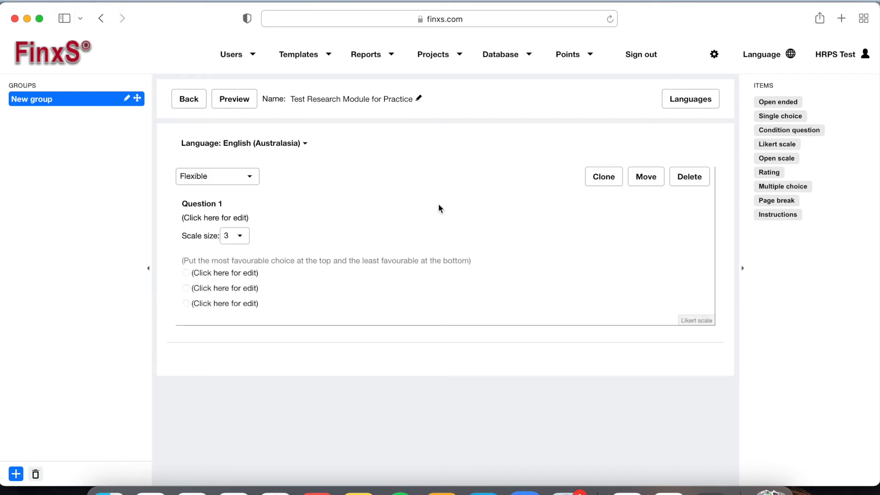
pyautogui.click(239, 216)
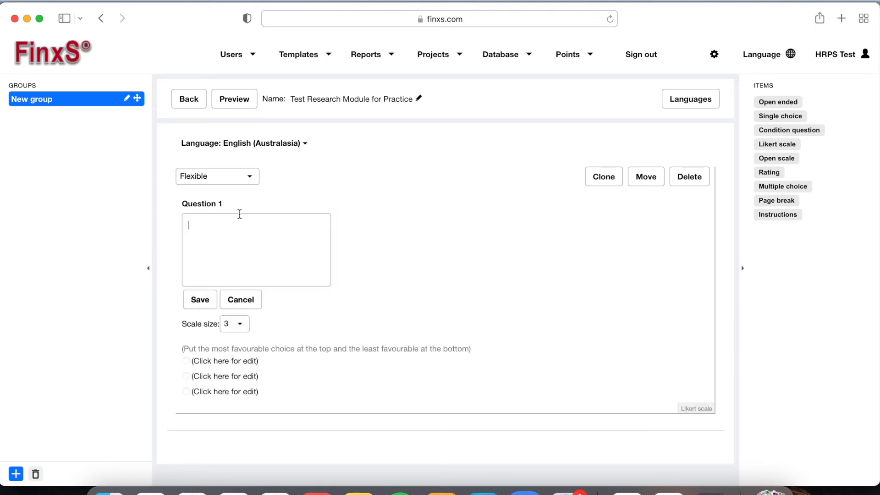
pyautogui.write('How well do you believe the ')
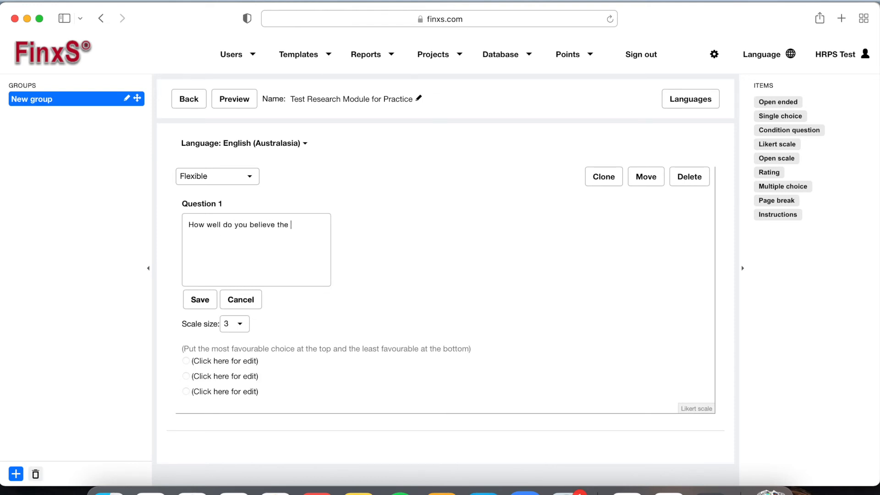
pyautogui.write('team performs?')
pyautogui.click(196, 296)
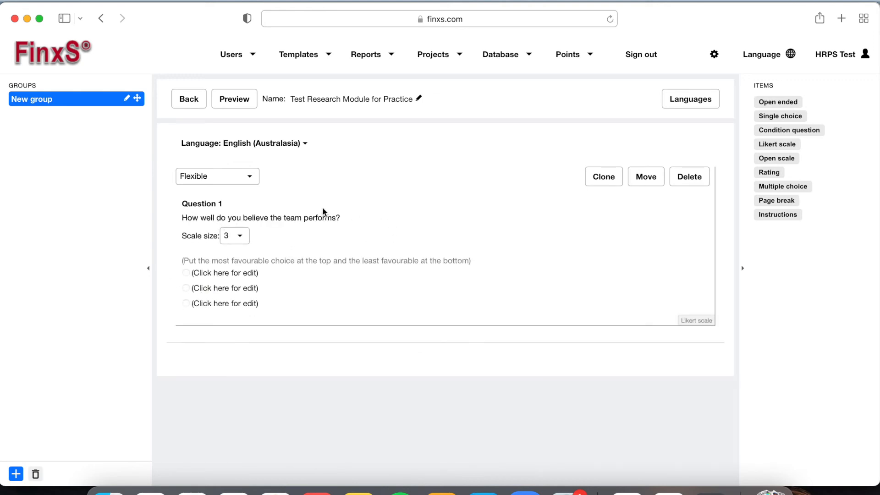
# Keep Question 1's scale size at 3 and fill in its choices from most to least favourable as Great, Average and Poor
pyautogui.click(248, 236)
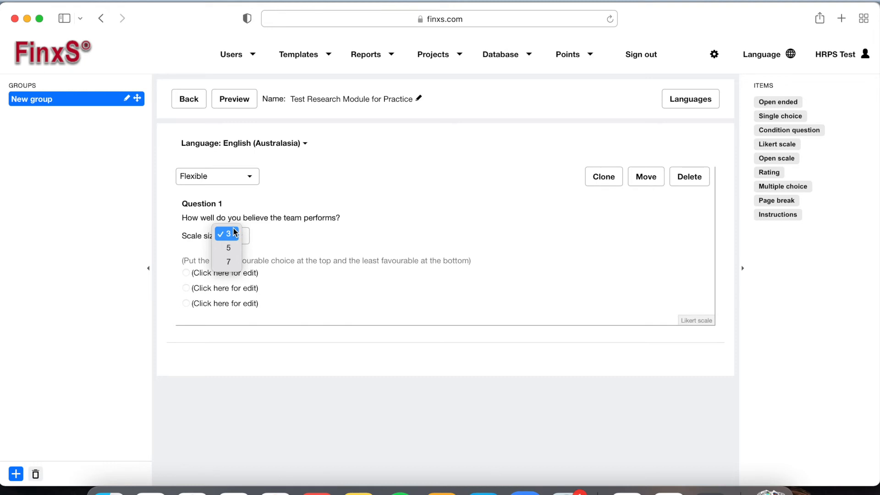
pyautogui.click(322, 234)
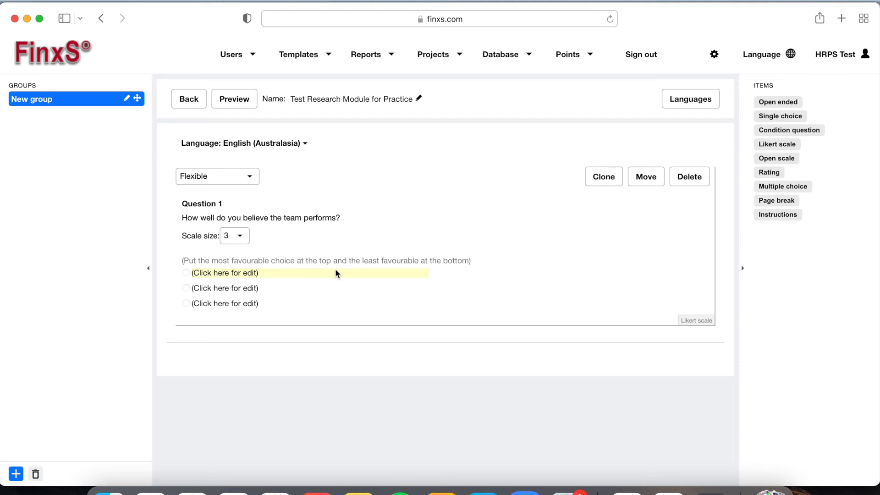
pyautogui.click(264, 275)
pyautogui.write('Great')
pyautogui.click(209, 355)
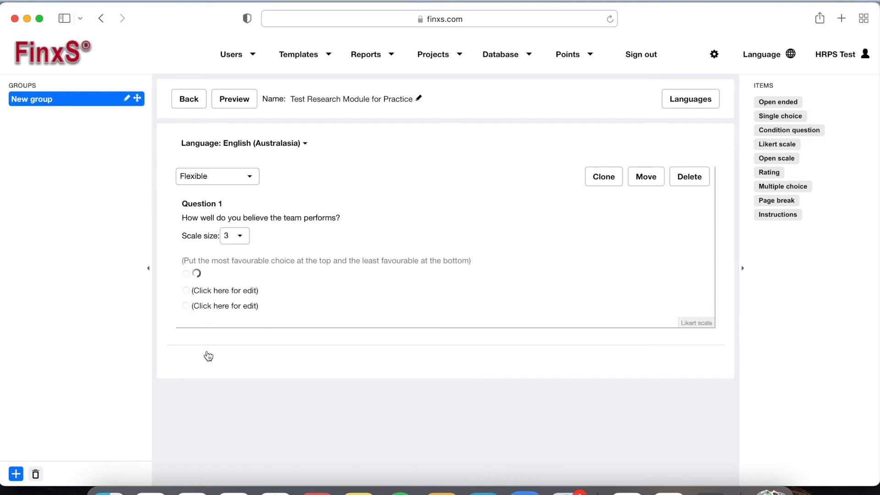
pyautogui.click(217, 288)
pyautogui.write('Average')
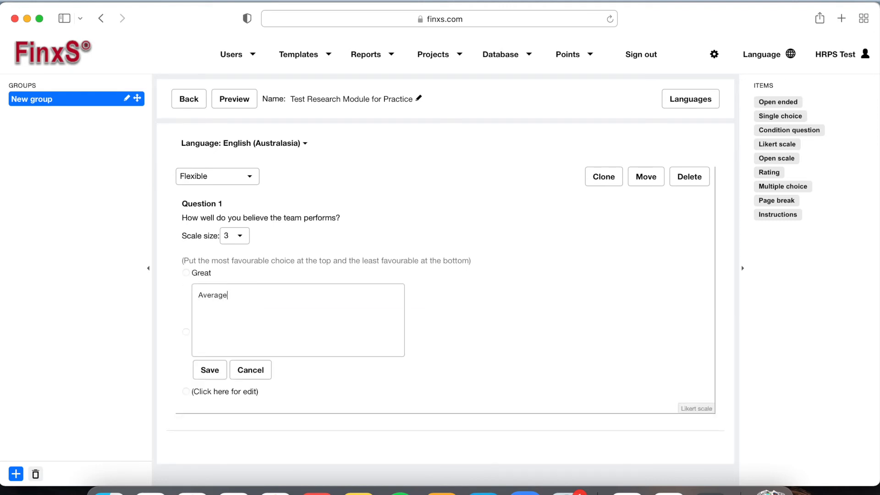
pyautogui.click(204, 369)
pyautogui.click(252, 306)
pyautogui.write('Poor')
pyautogui.click(216, 385)
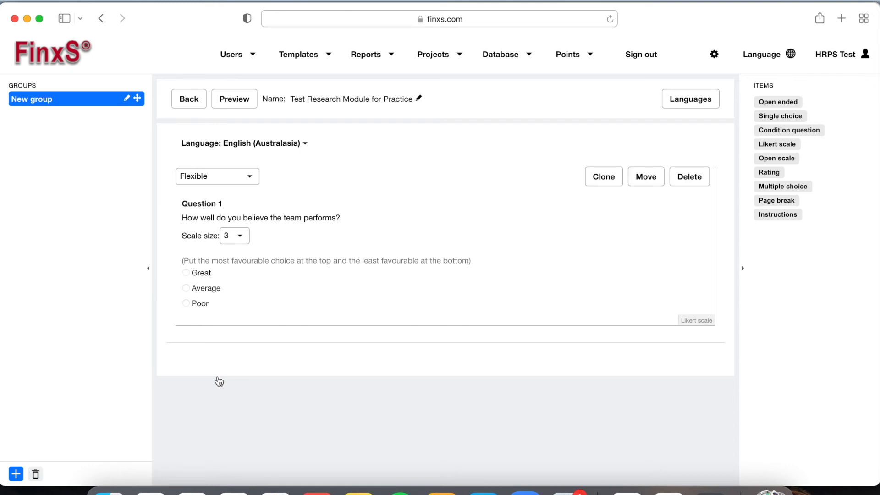
# Return to the questionnaire's details, turn off its Locked setting and save the change
pyautogui.click(204, 104)
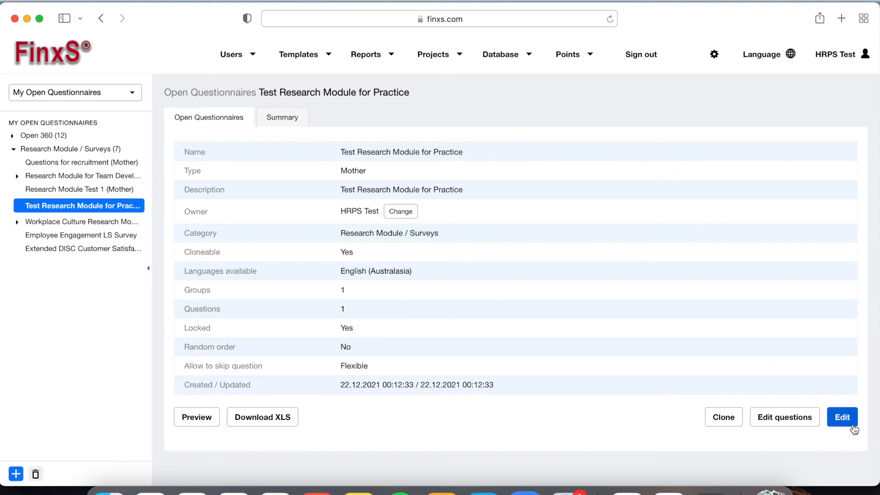
pyautogui.click(843, 418)
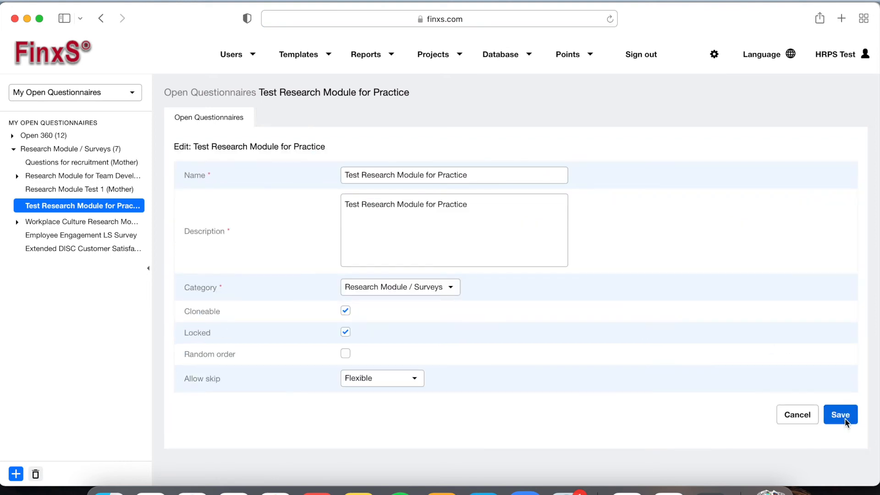
pyautogui.click(346, 333)
pyautogui.click(836, 423)
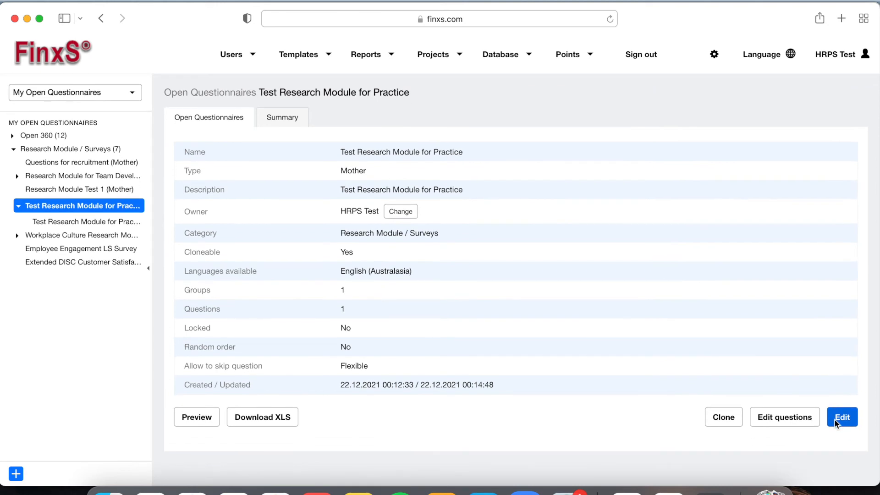
# In the Extended DISC Assessment project, set the questionnaire to Test Research Module for Practice and save the project
pyautogui.click(444, 58)
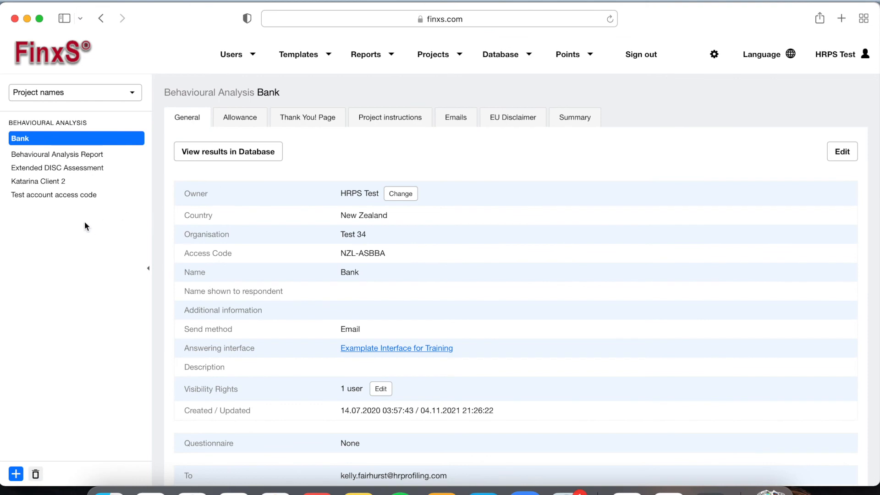
pyautogui.click(83, 170)
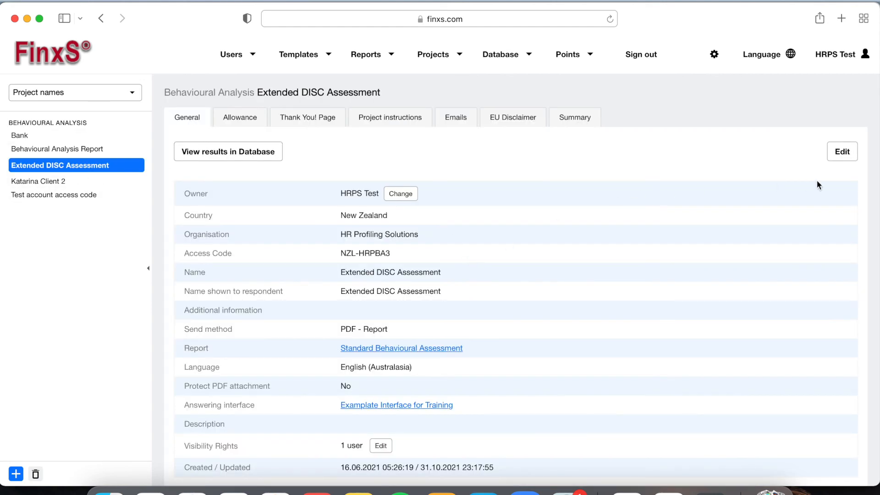
pyautogui.click(842, 155)
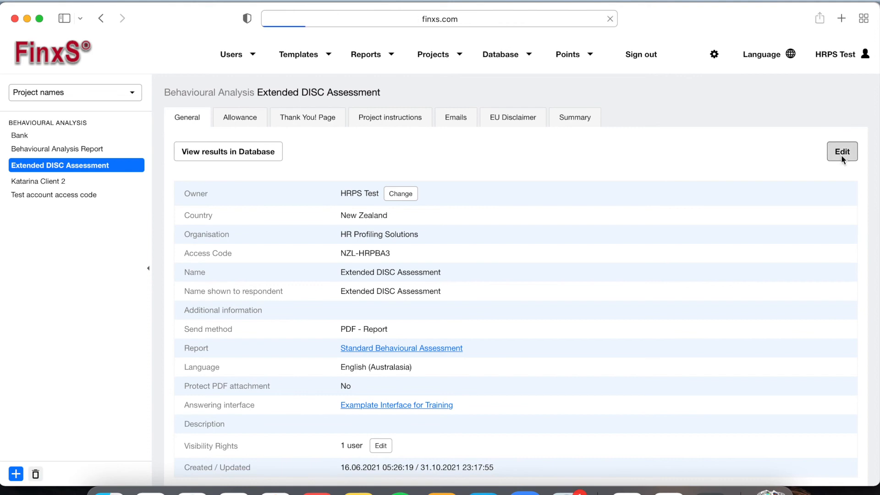
pyautogui.scroll(-6, 673, 223)
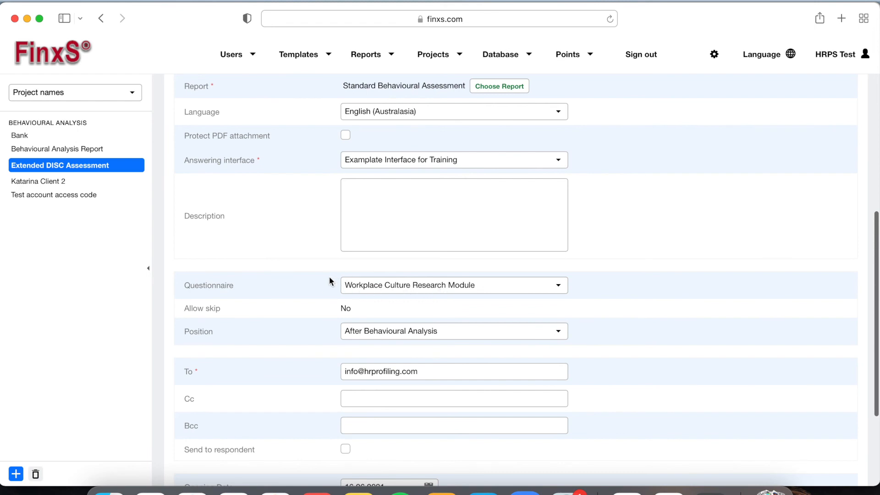
pyautogui.click(530, 290)
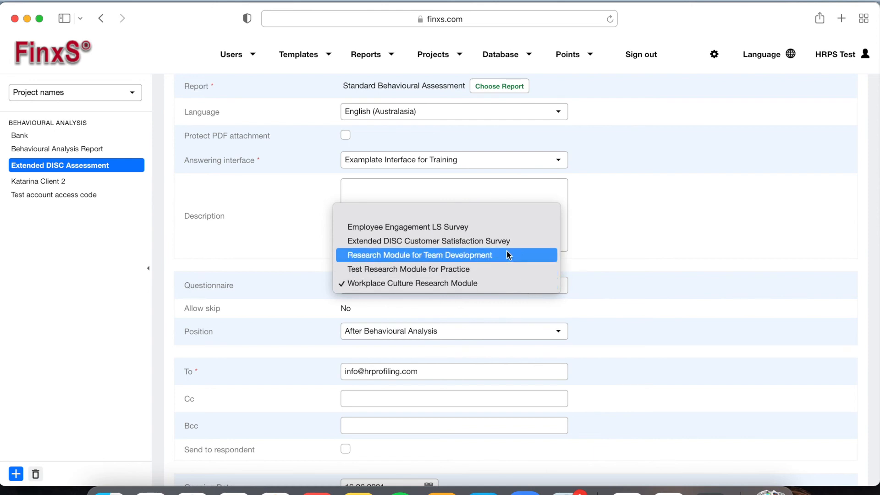
pyautogui.click(443, 273)
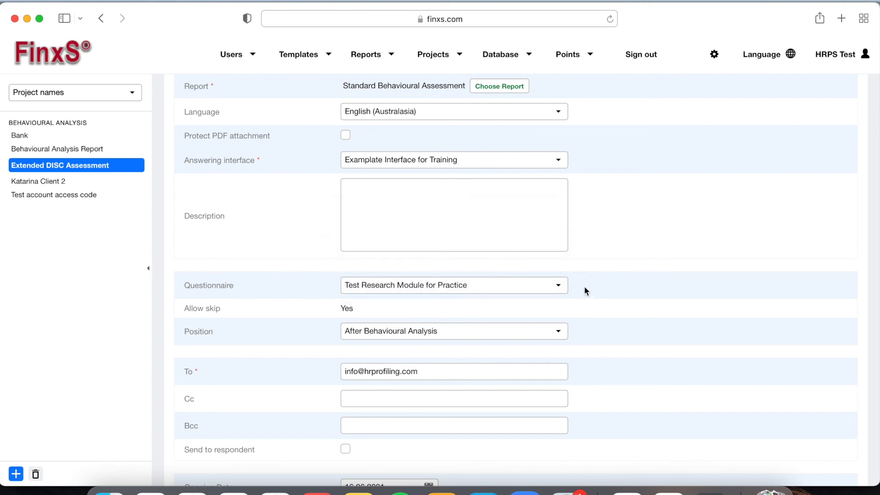
pyautogui.scroll(-5, 626, 289)
pyautogui.click(849, 441)
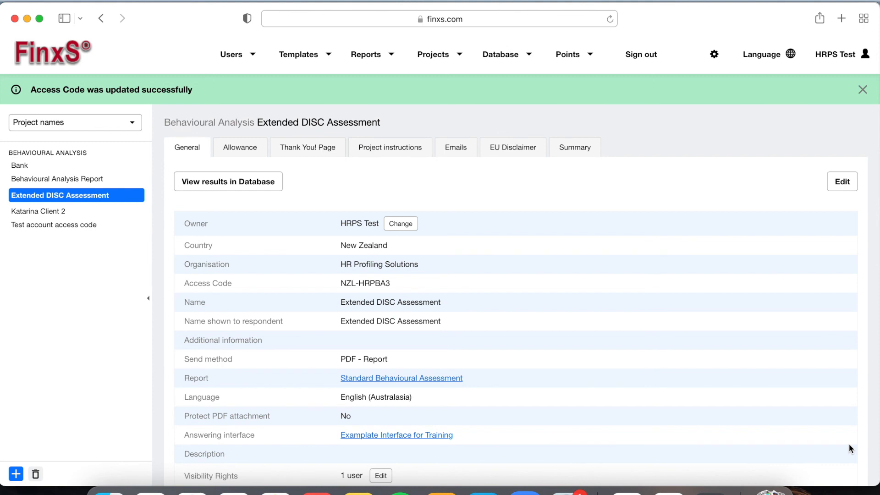
pyautogui.scroll(-1, 735, 376)
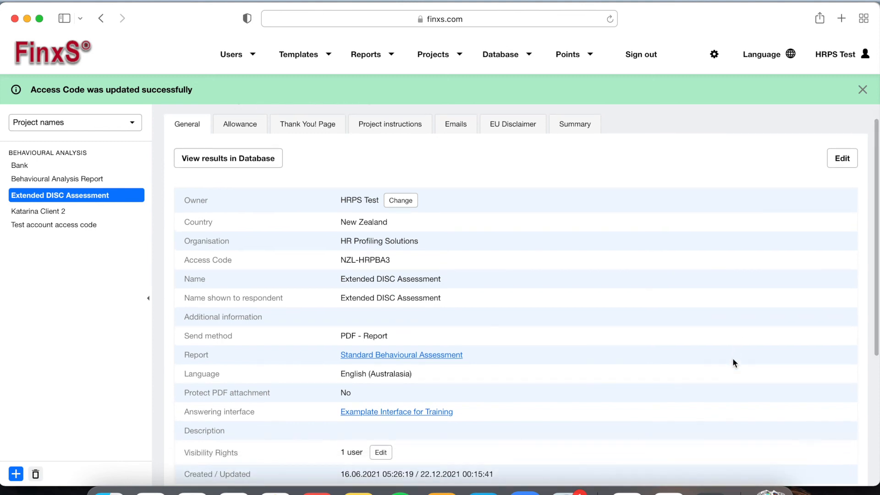